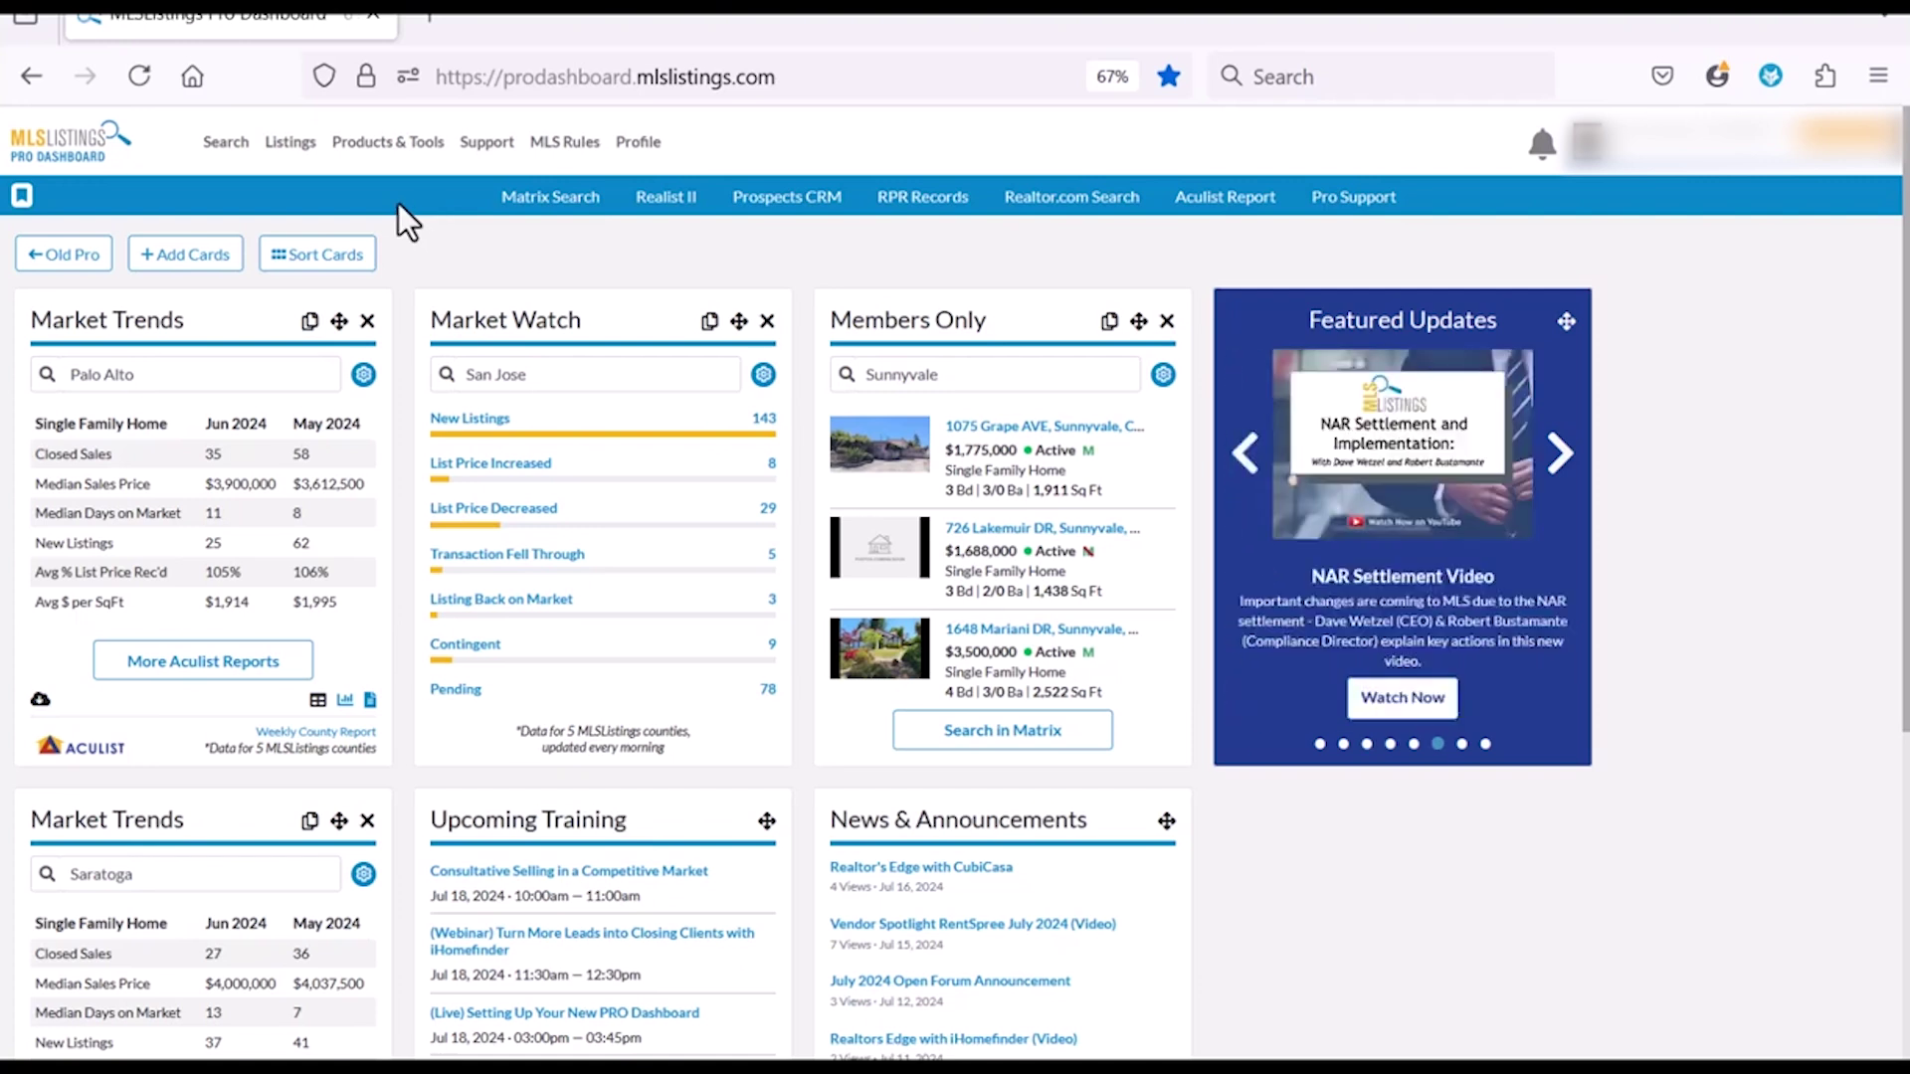
# - Preview the bookmark customization list and the add-card list, closing both without changes
pyautogui.click(22, 198)
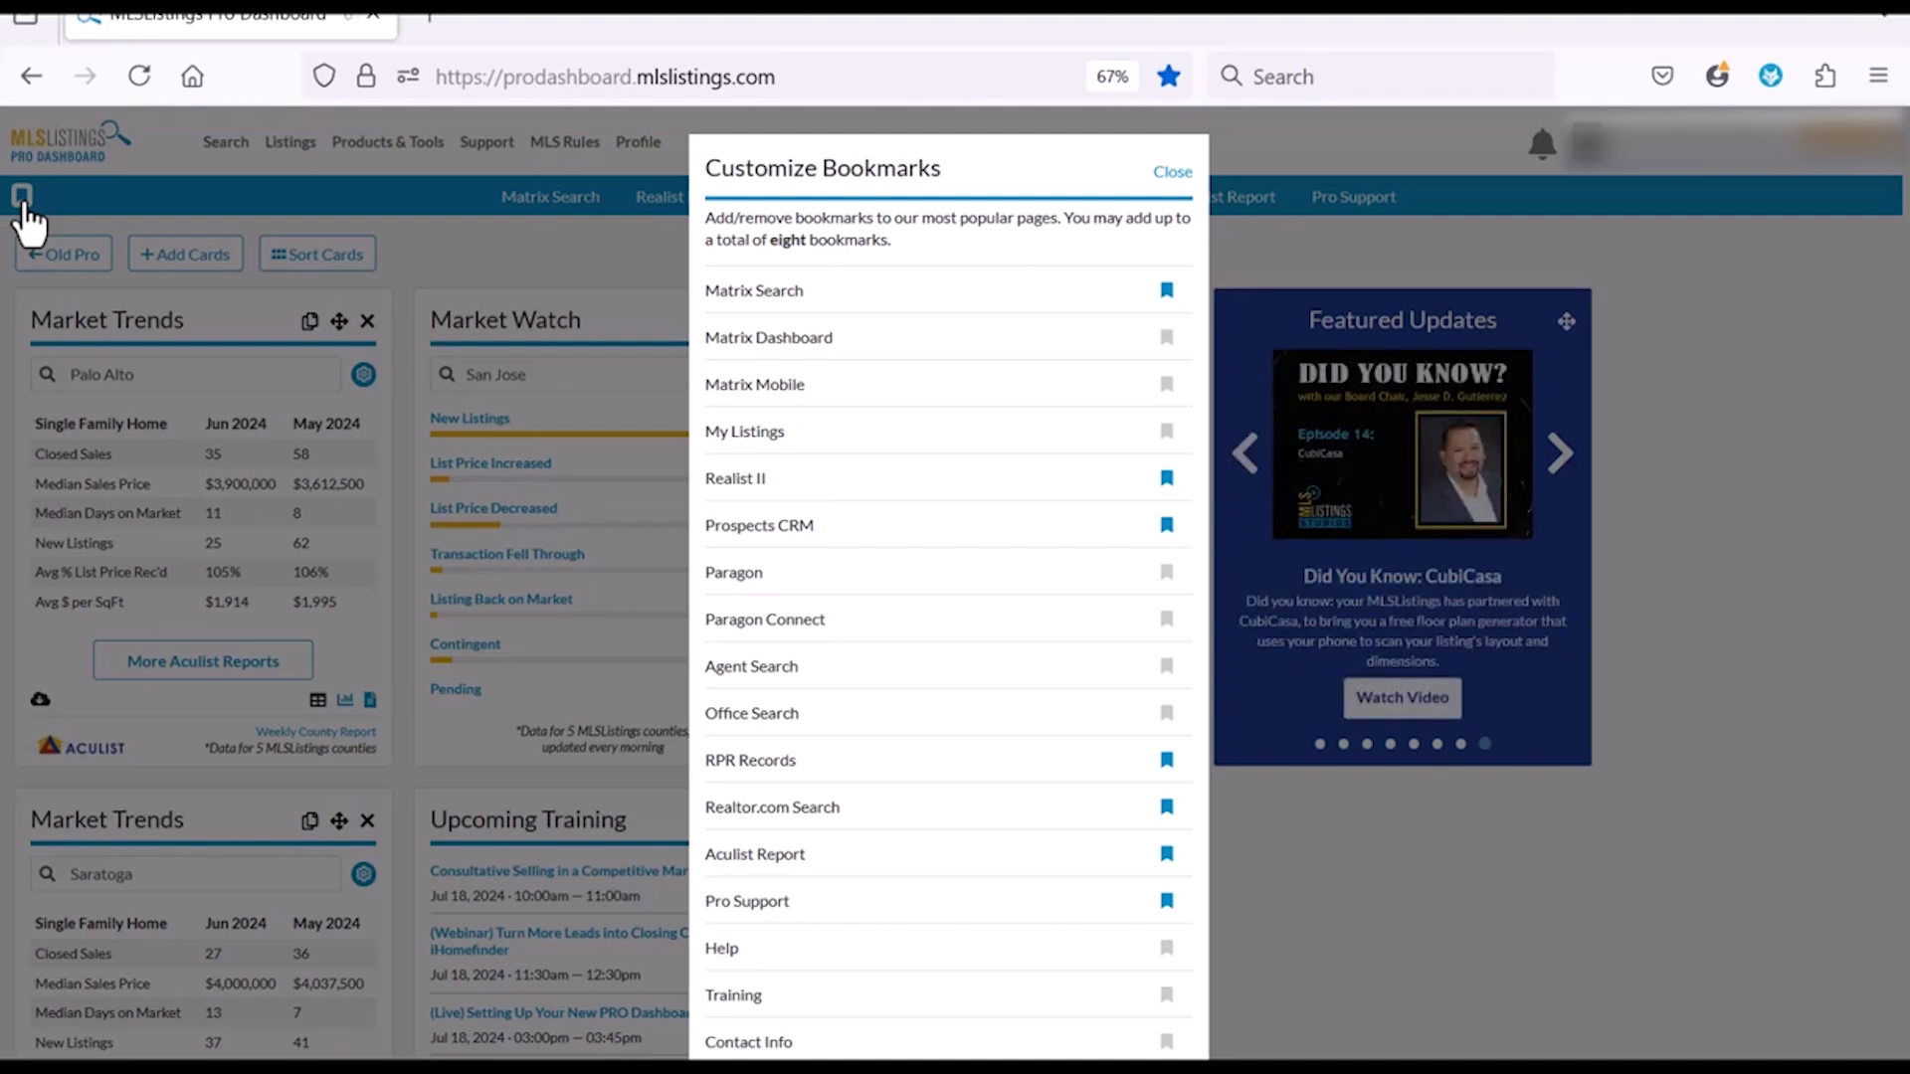
pyautogui.click(410, 205)
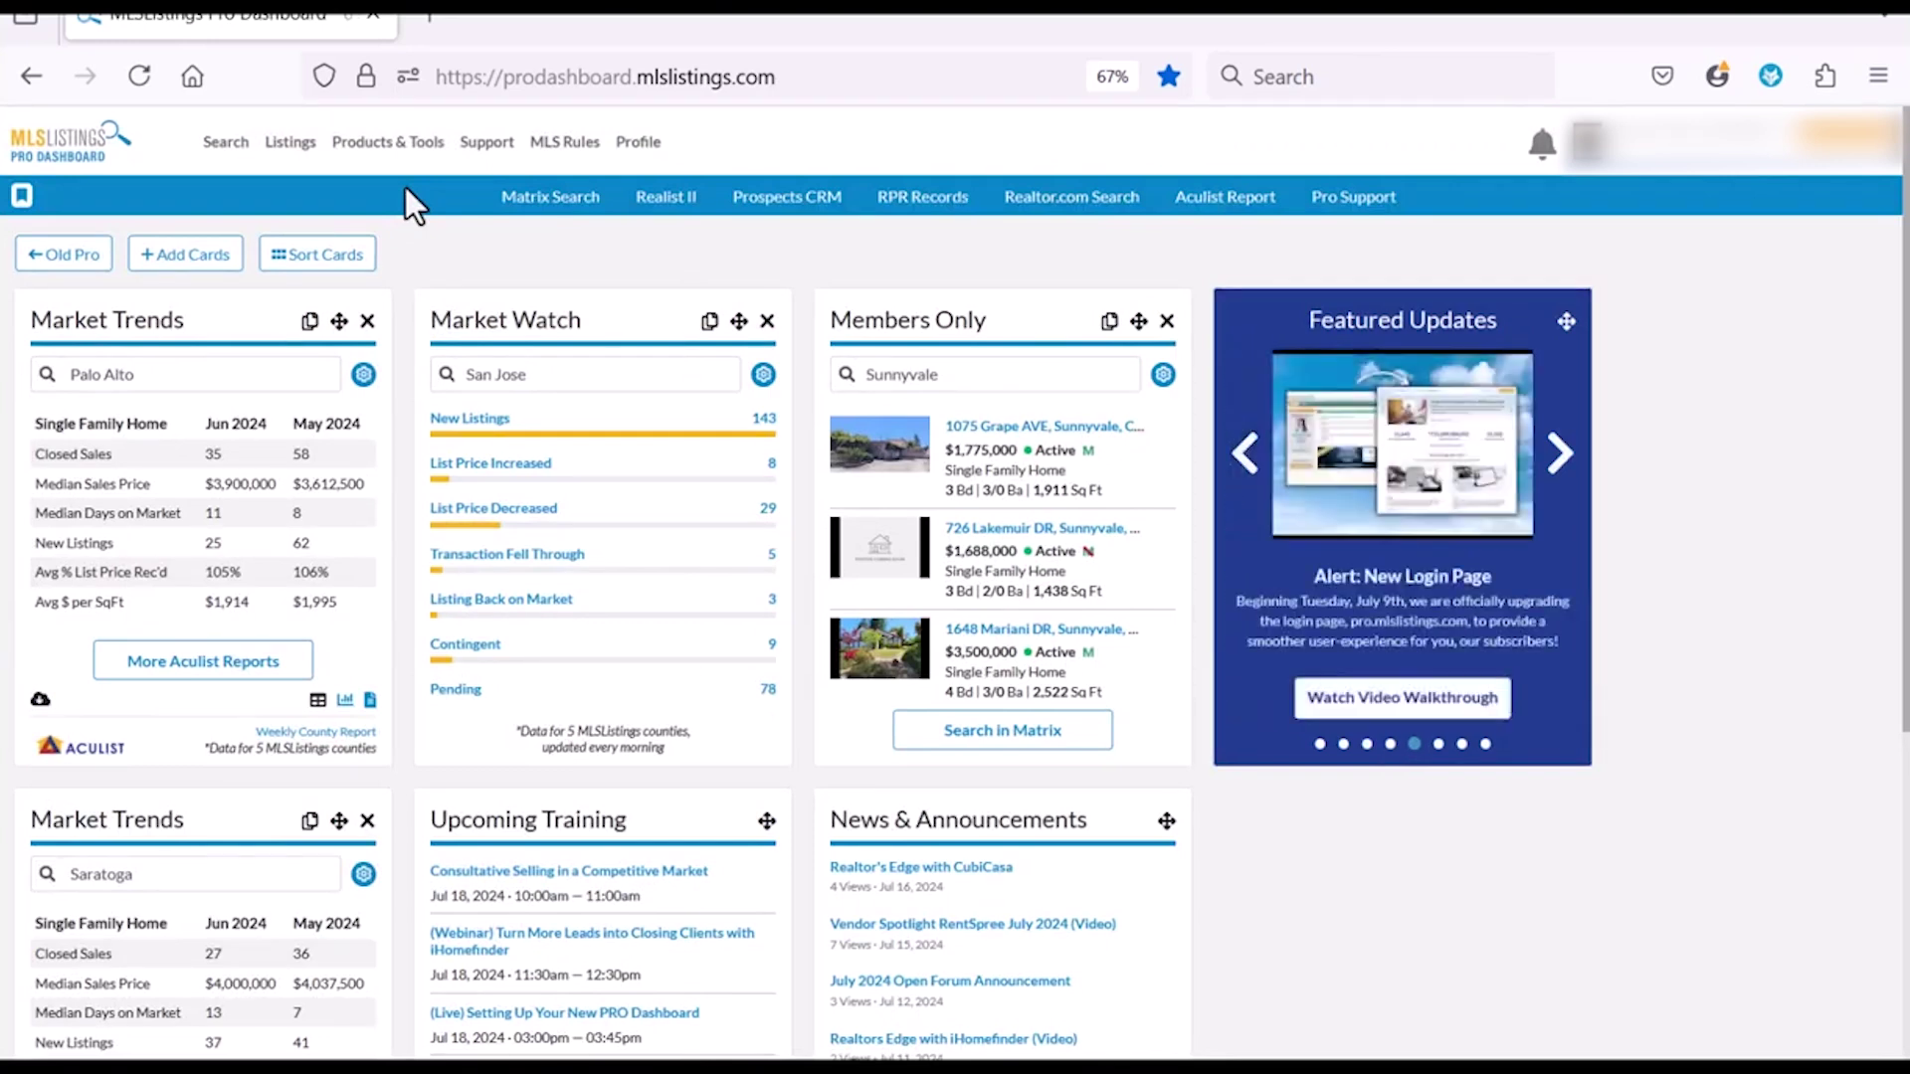
pyautogui.click(195, 256)
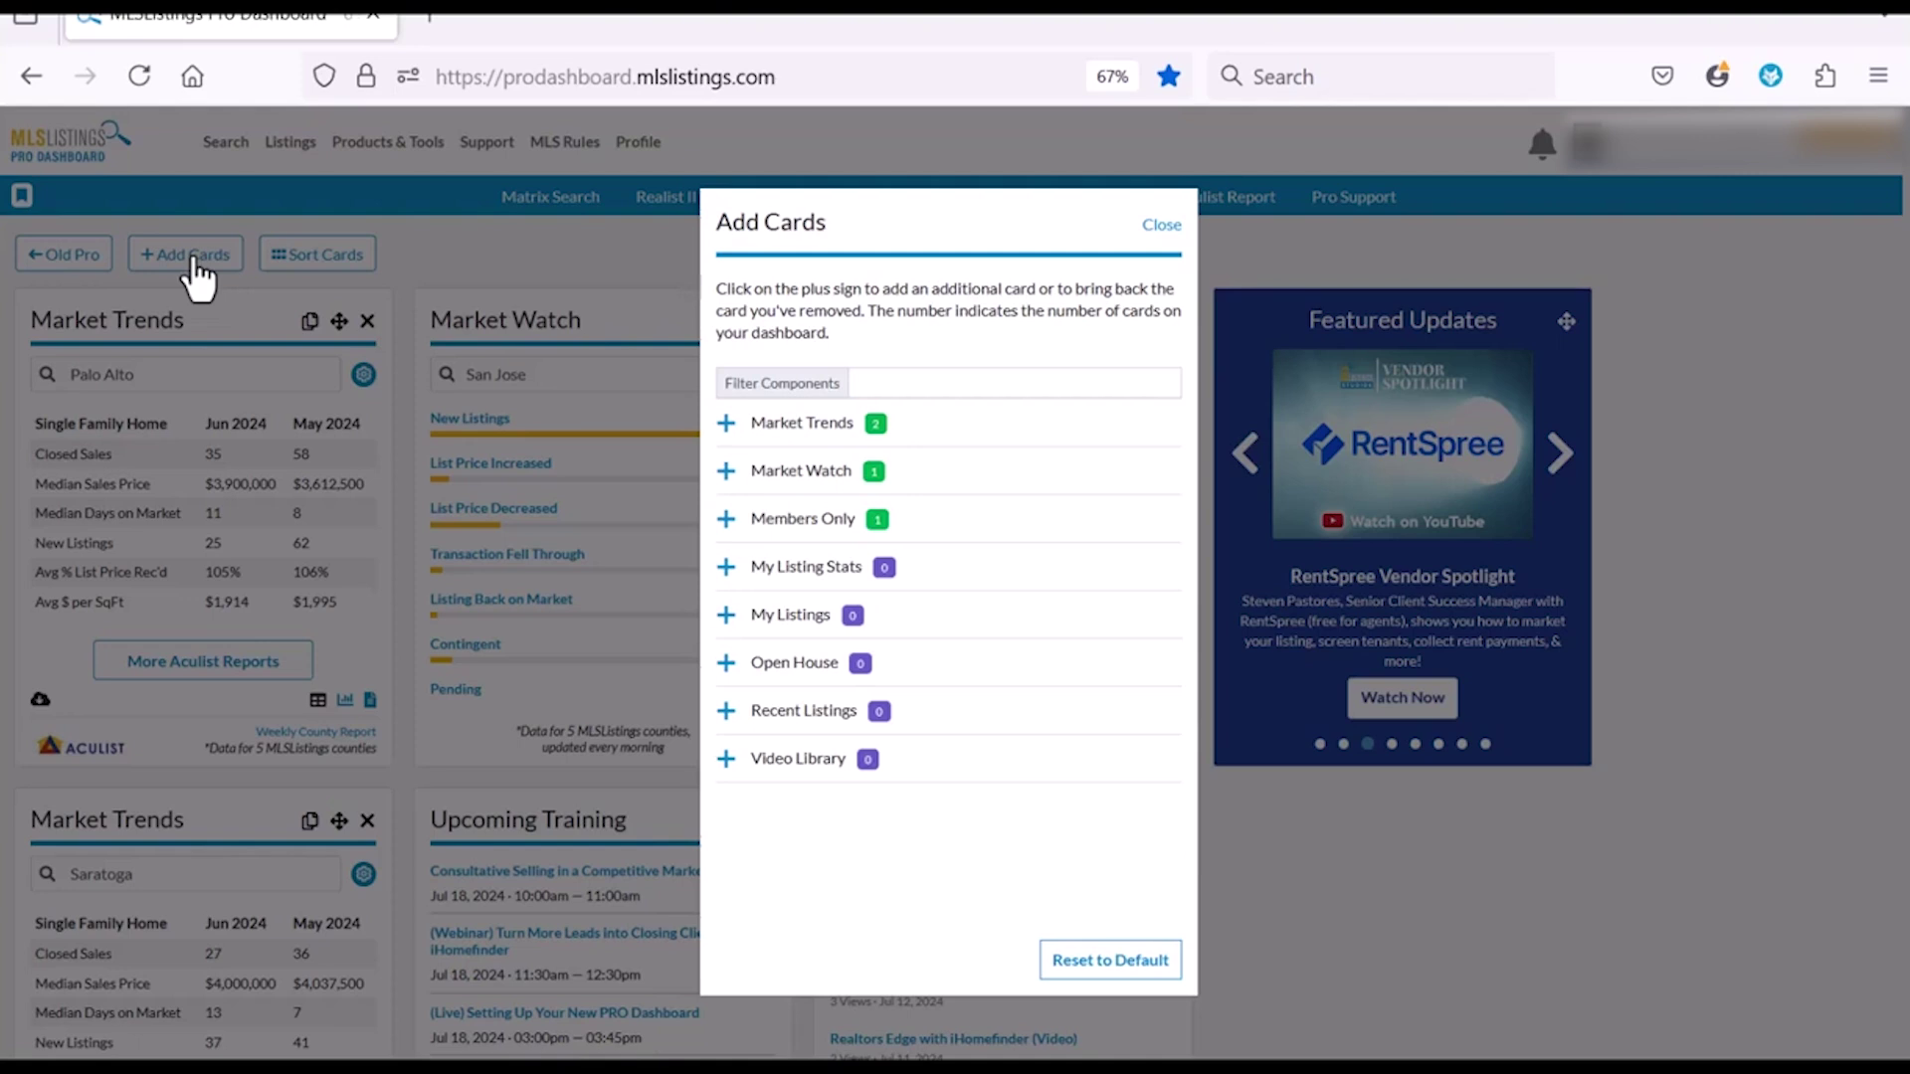
pyautogui.click(198, 278)
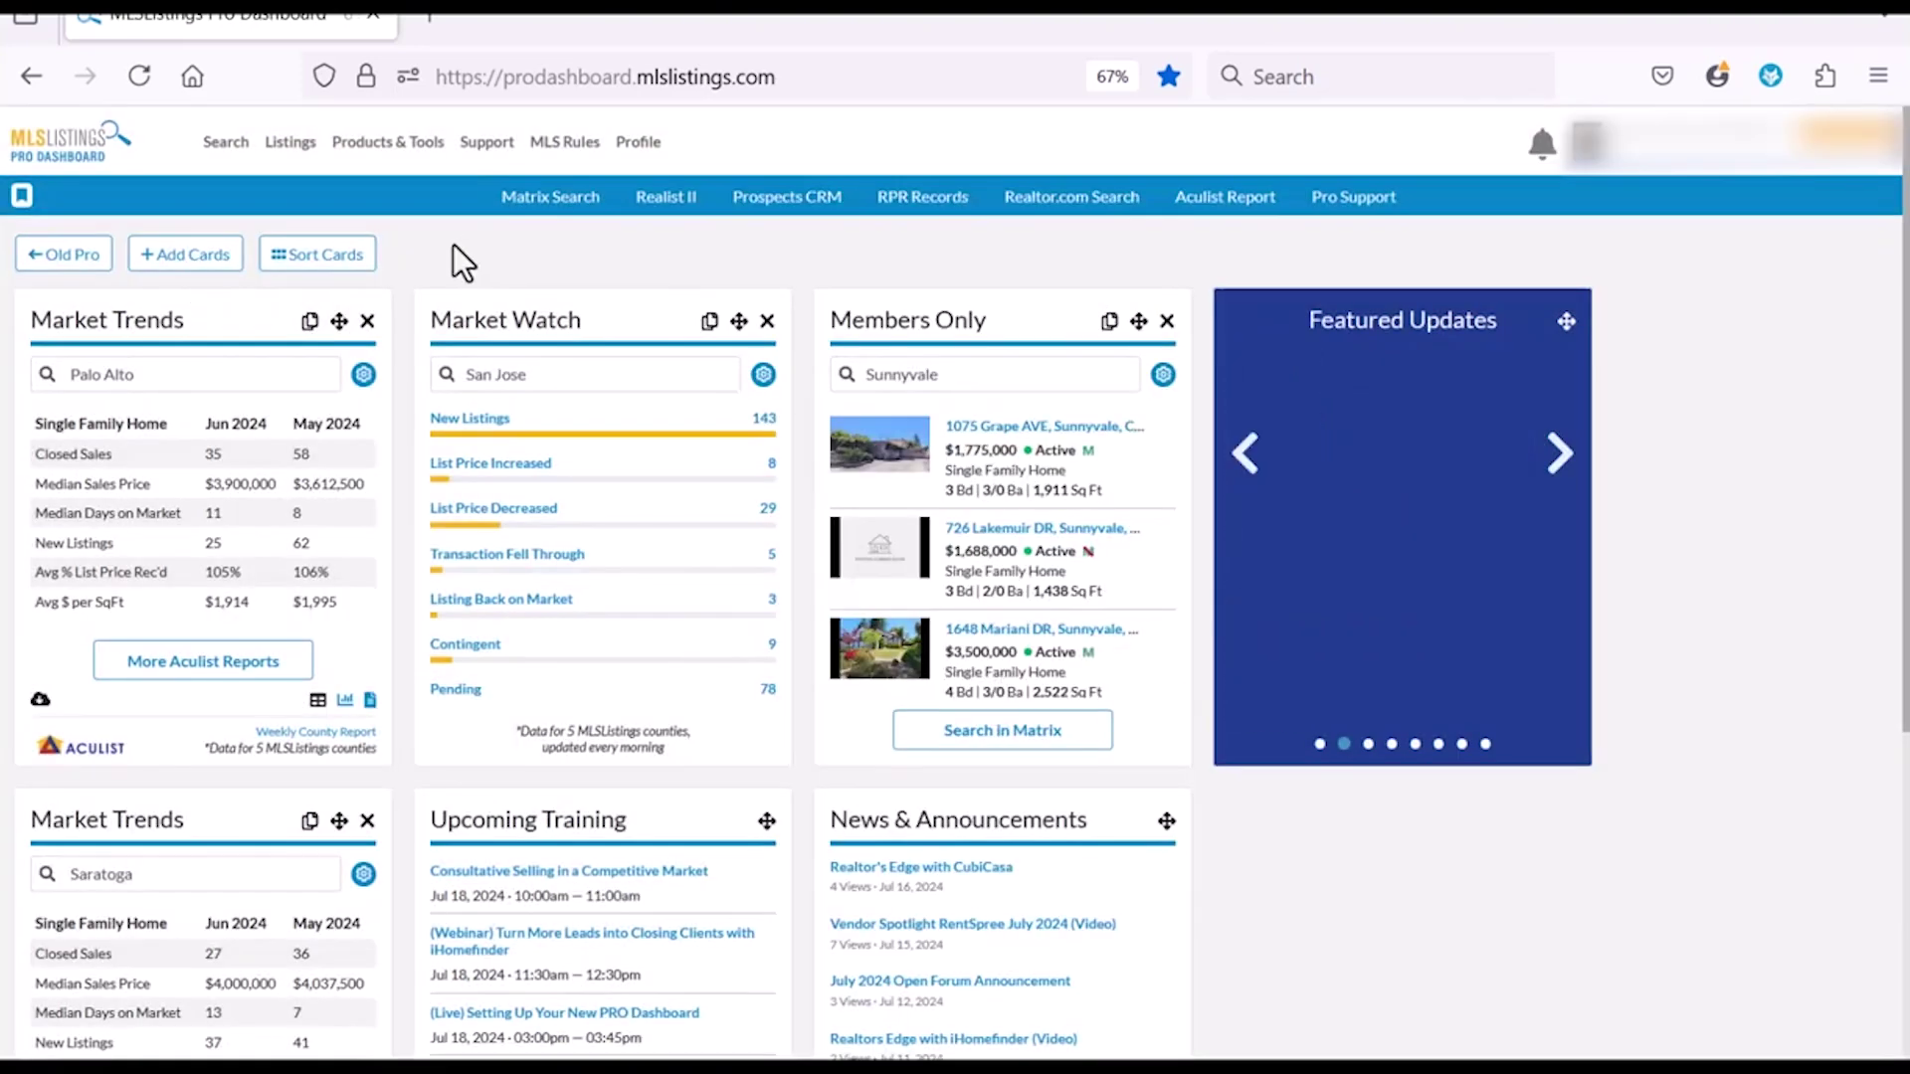
# - Review the Palo Alto Market Trends geographic and property type settings, leaving them unchanged
pyautogui.click(364, 371)
pyautogui.click(345, 462)
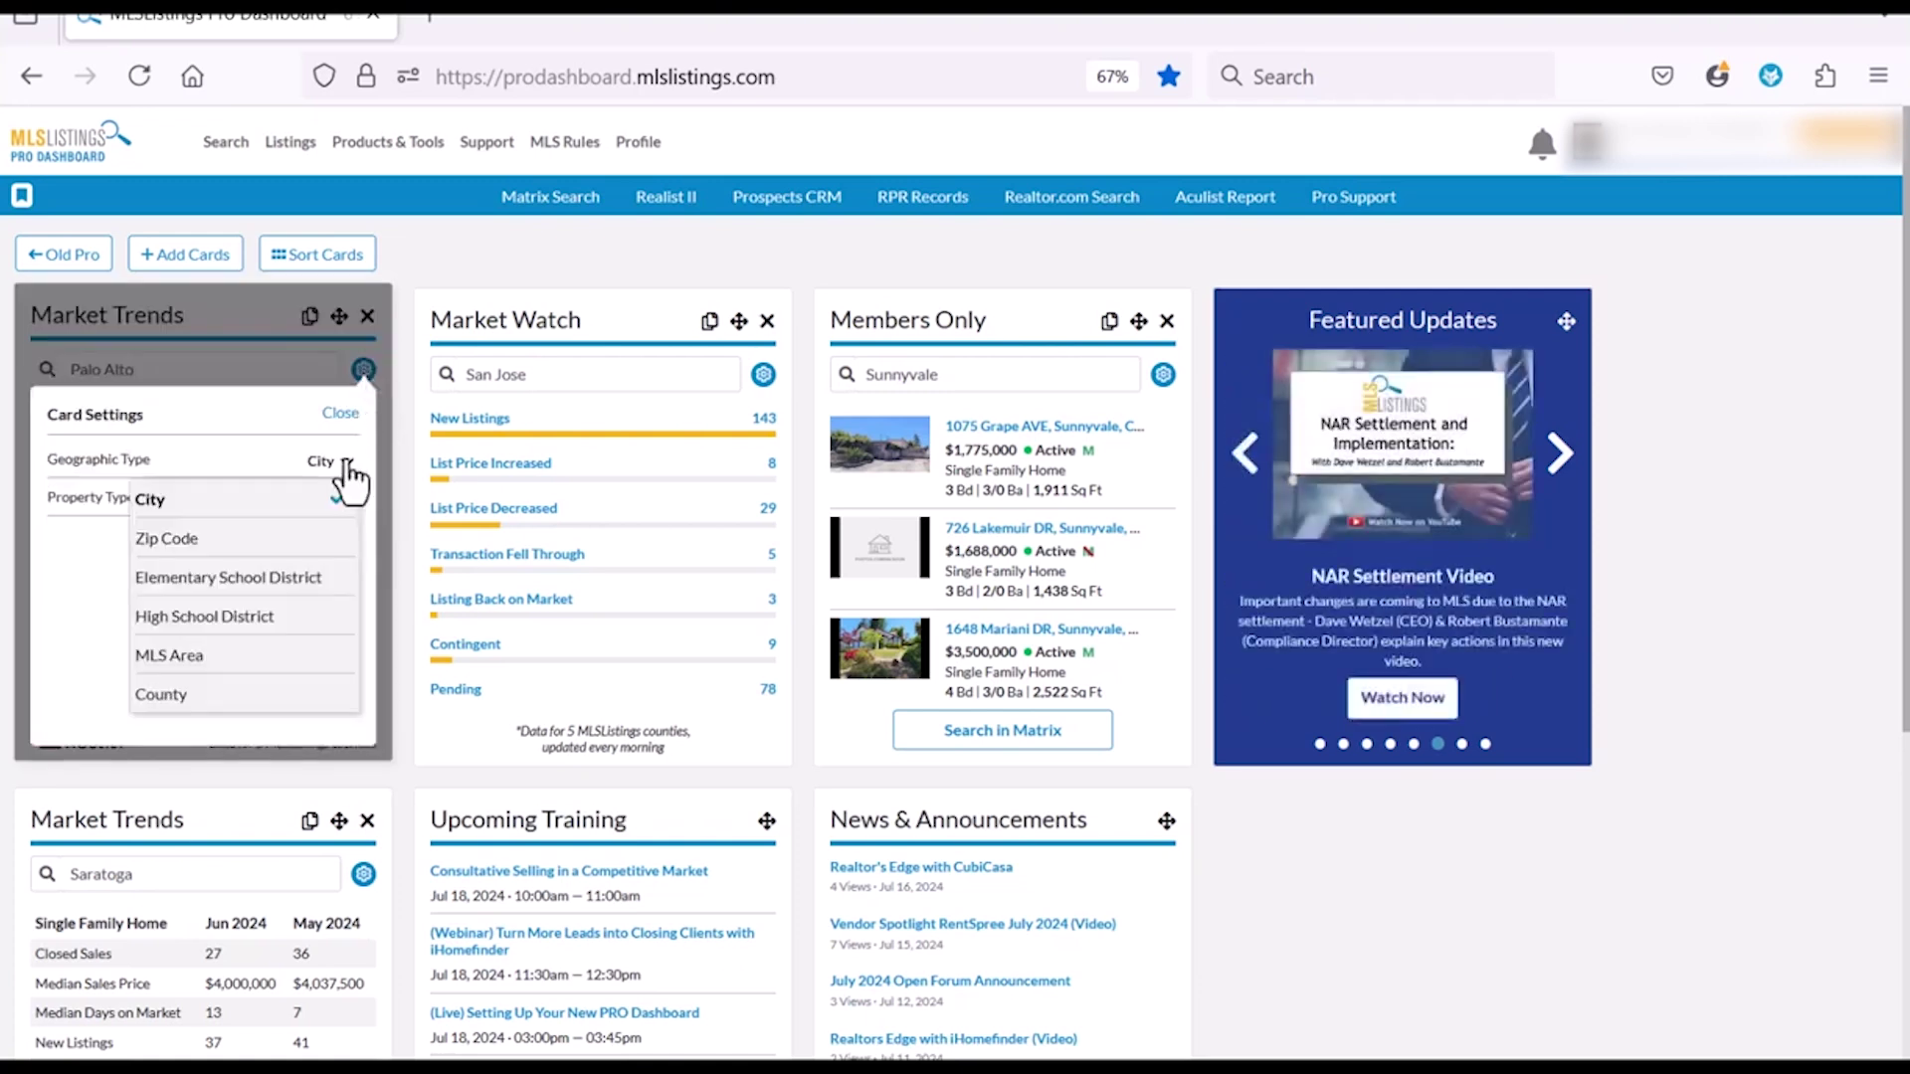
pyautogui.click(344, 499)
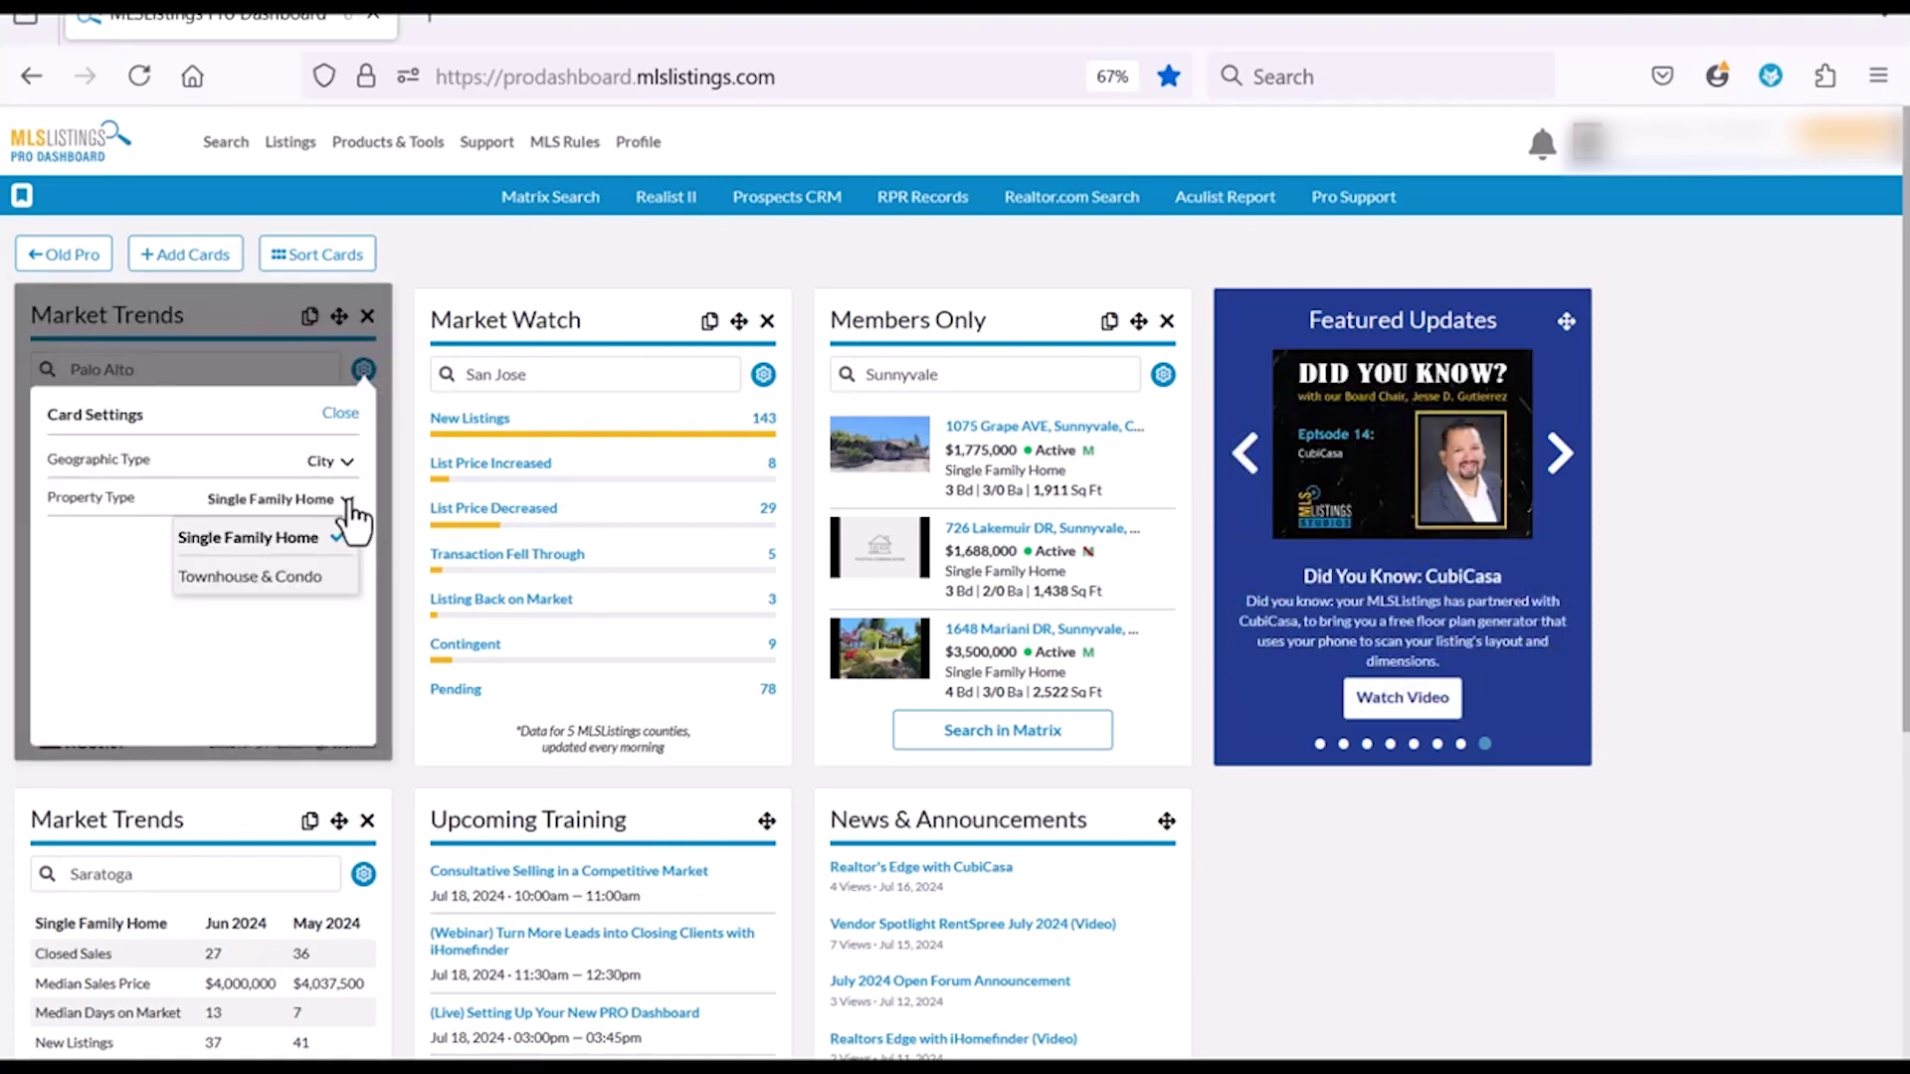
pyautogui.click(299, 520)
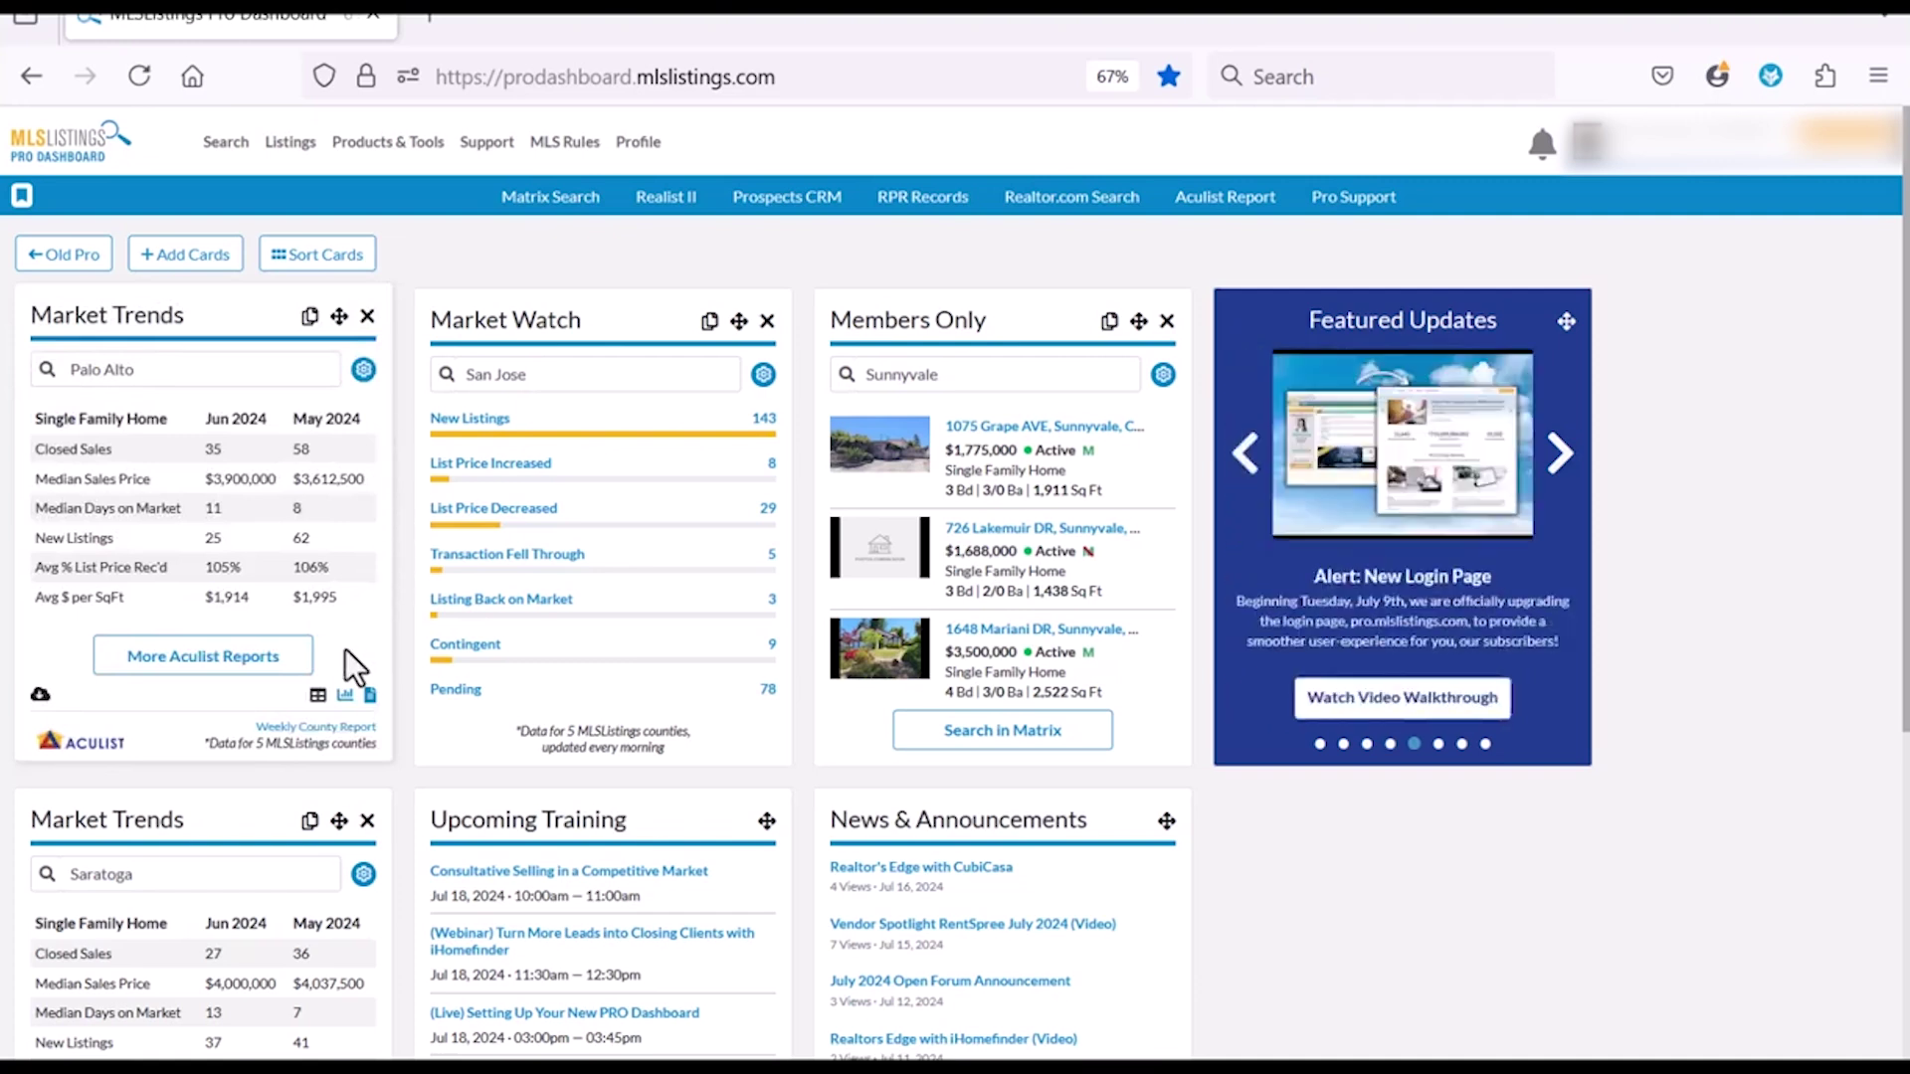
# - Cycle Palo Alto Market Trends through bar chart and text summary views, ending on the table
pyautogui.click(345, 698)
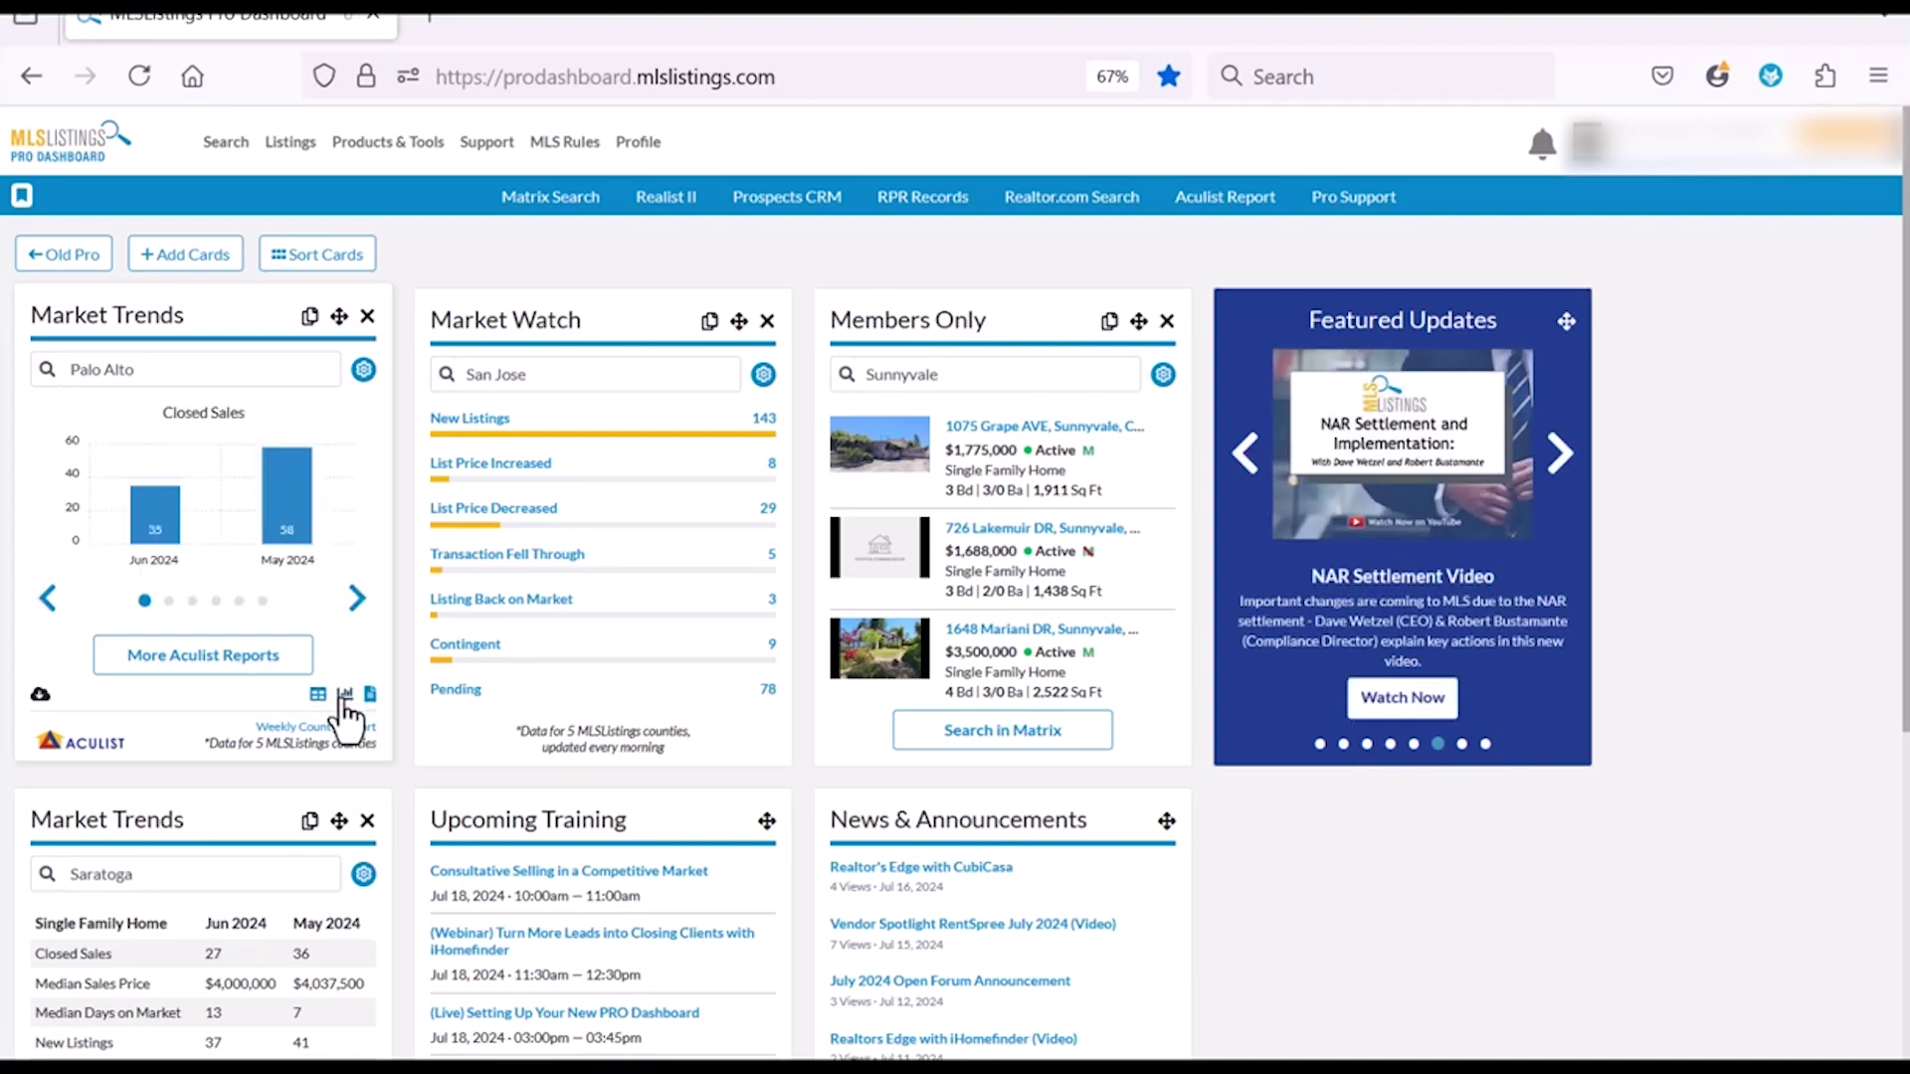
pyautogui.click(357, 602)
pyautogui.click(357, 600)
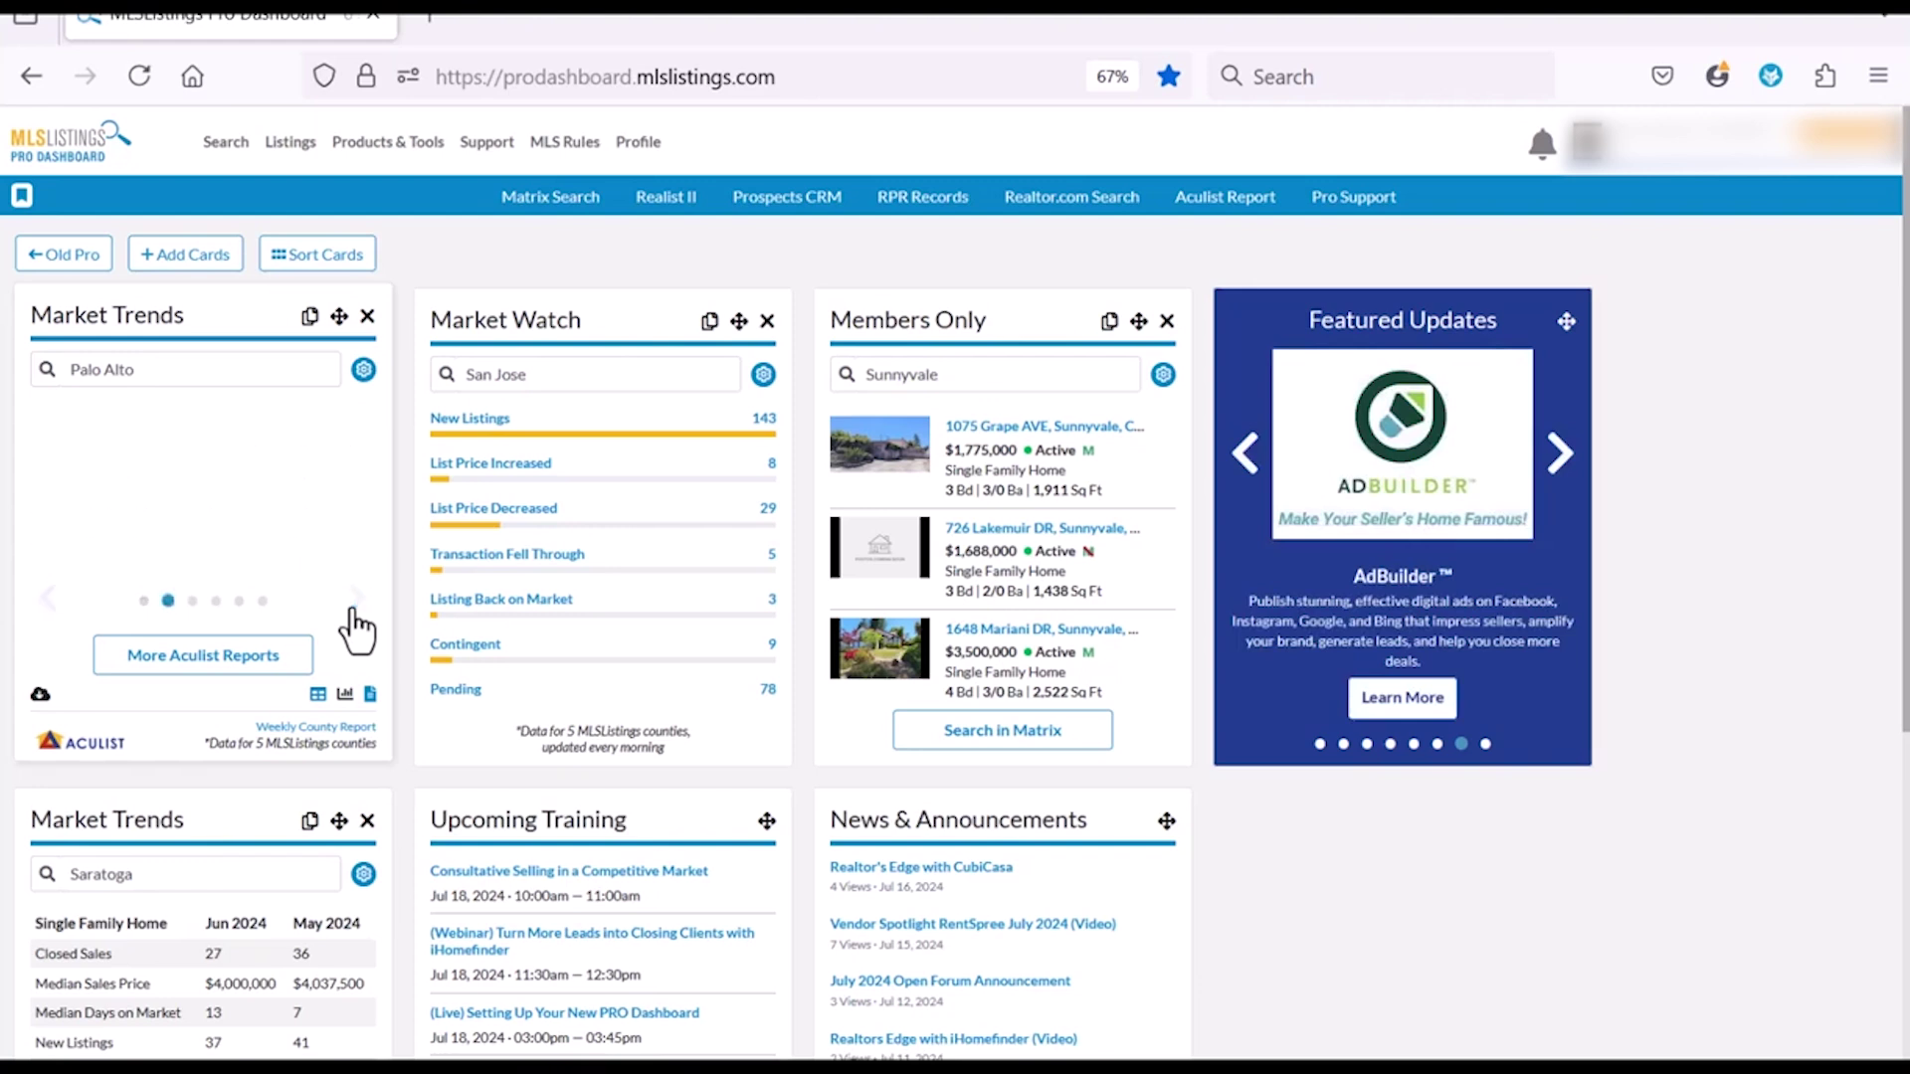
pyautogui.click(371, 697)
pyautogui.click(370, 697)
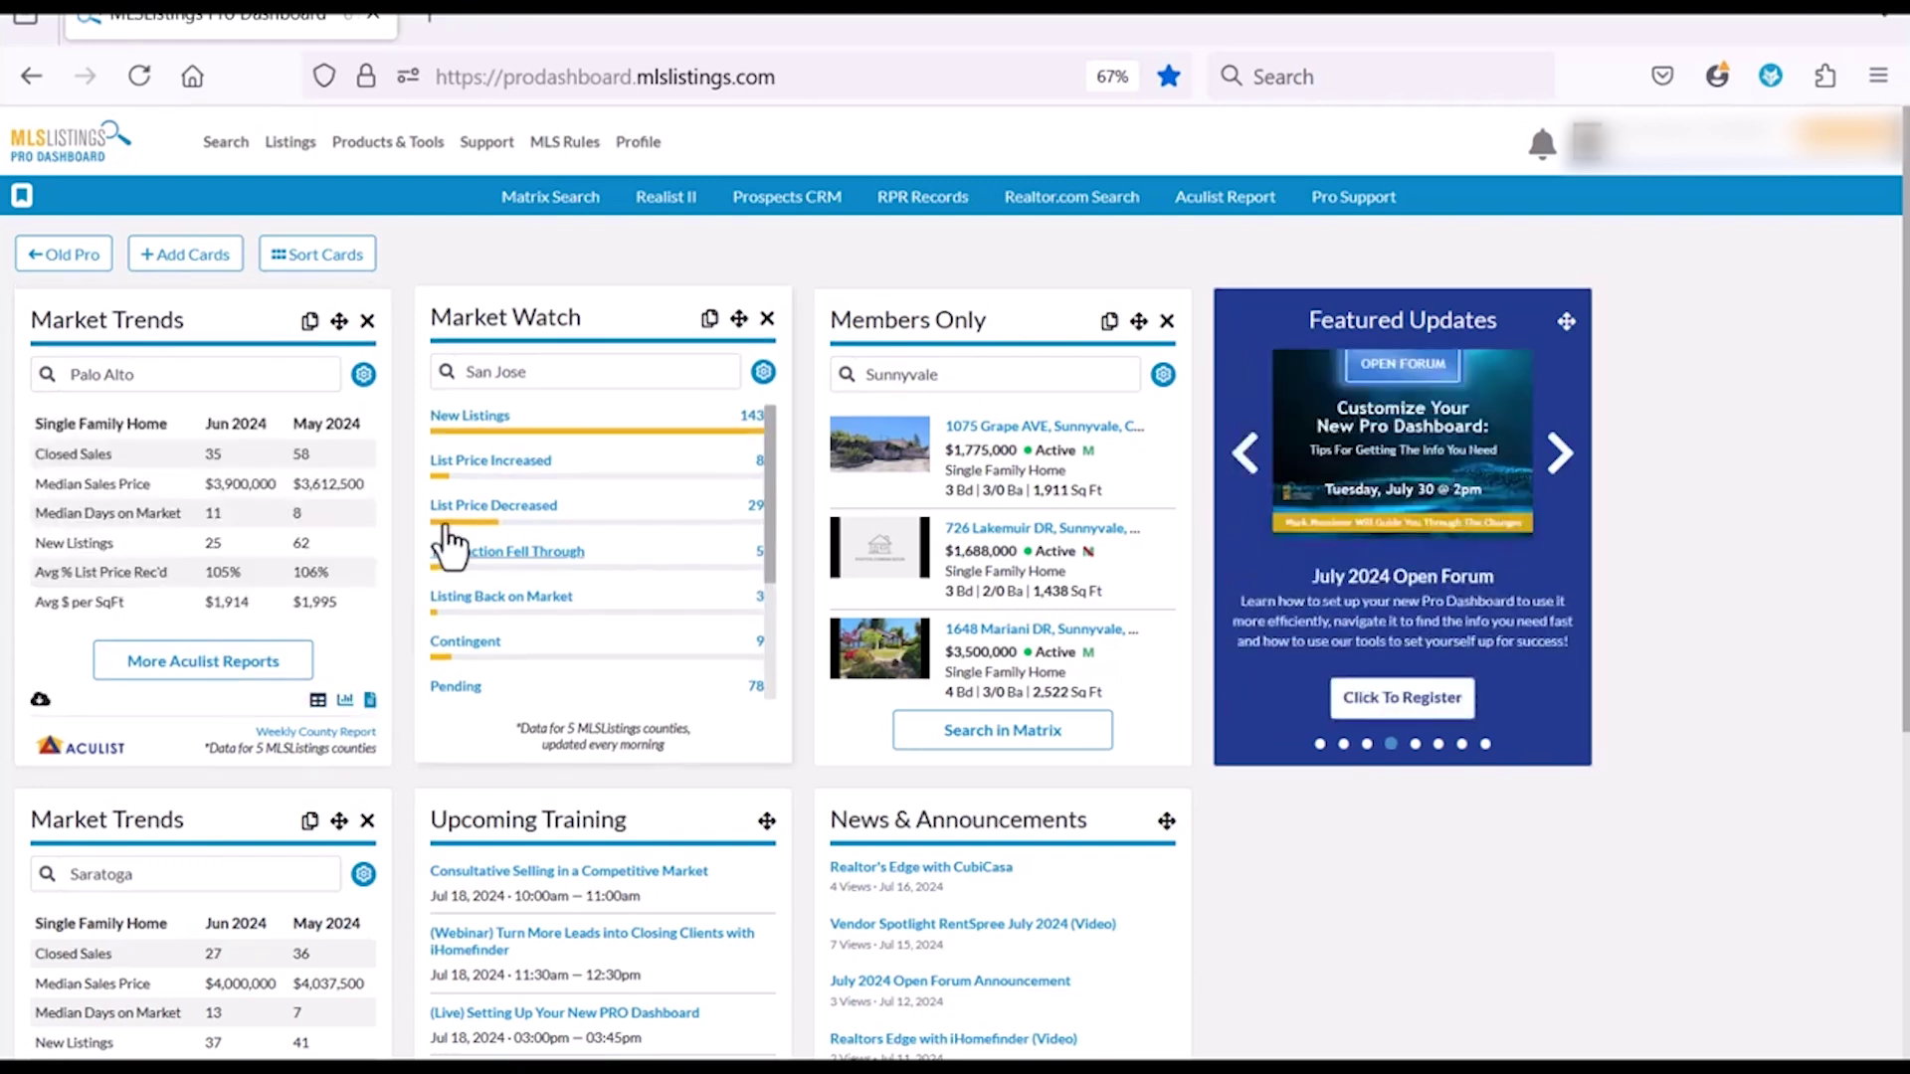
# - Preview San Jose New Listings properties, then move Market Trends into the second column
pyautogui.click(496, 420)
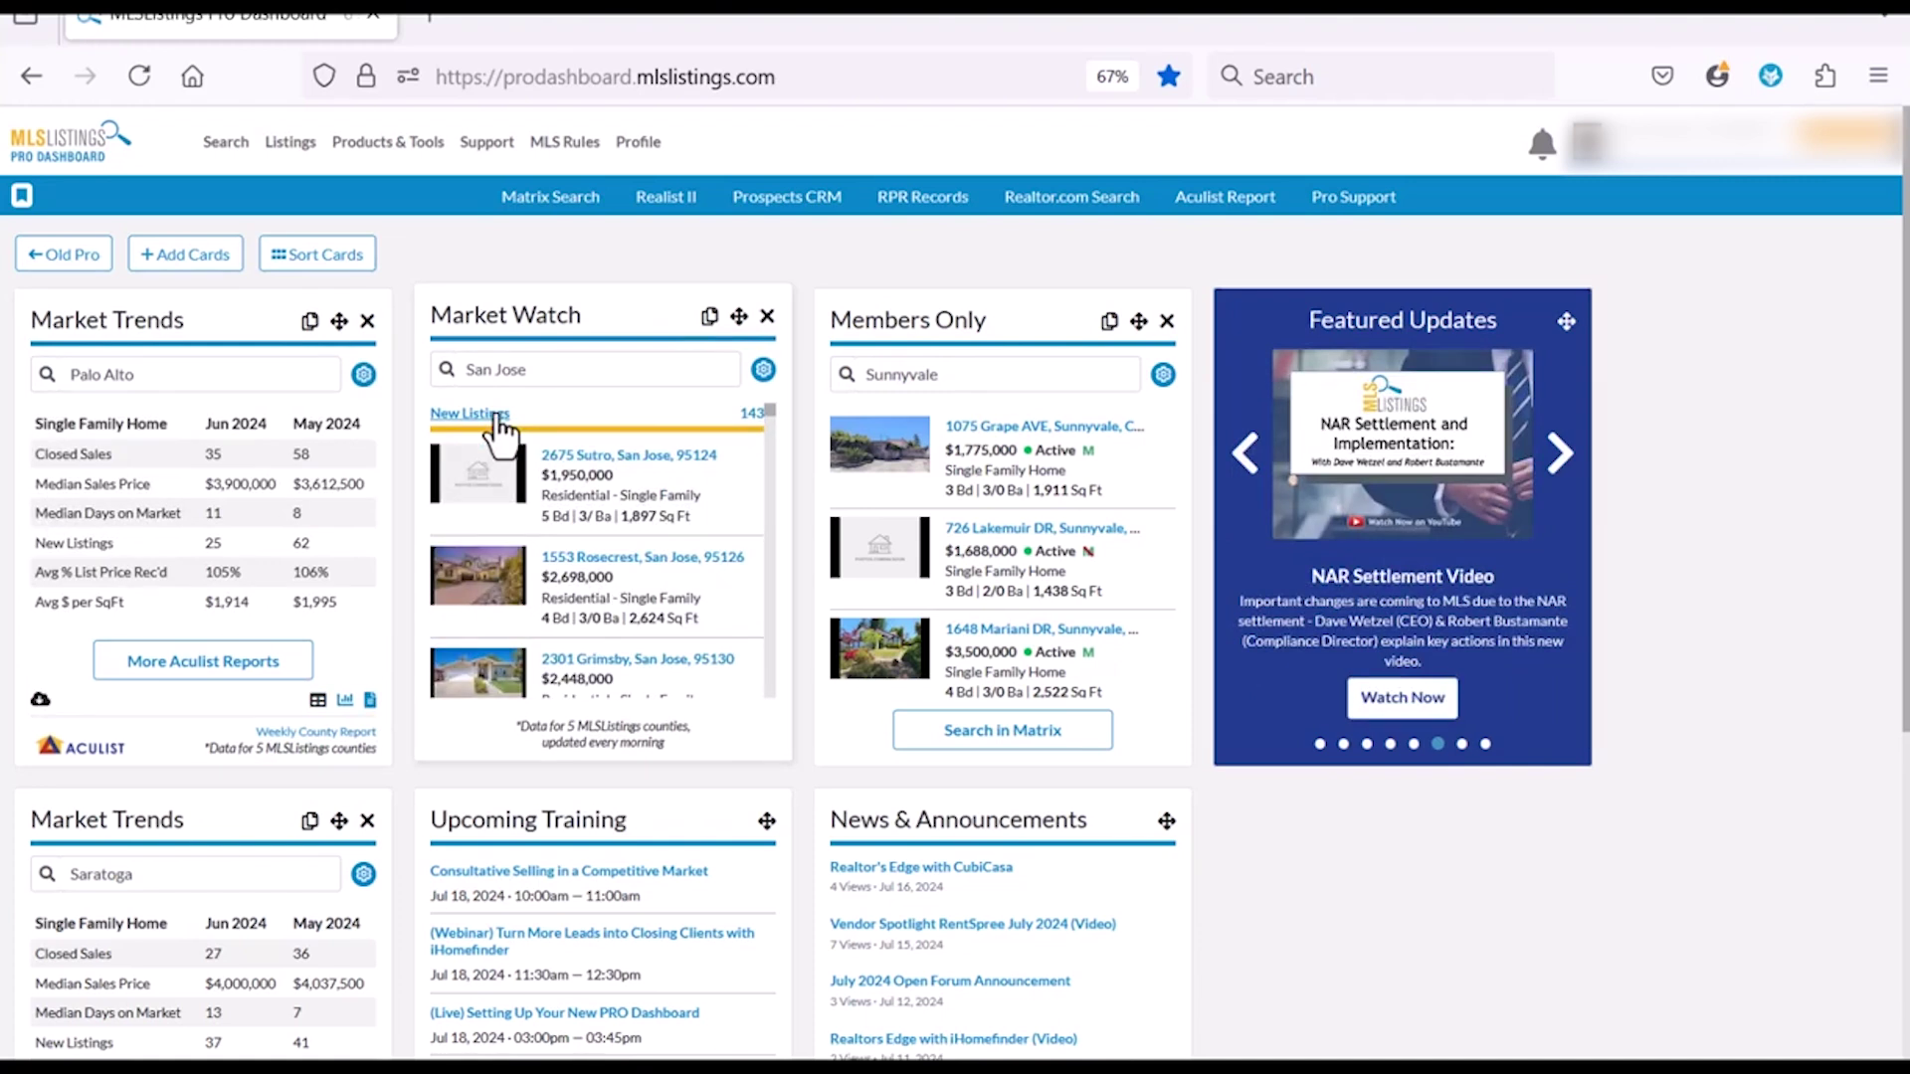
pyautogui.click(497, 418)
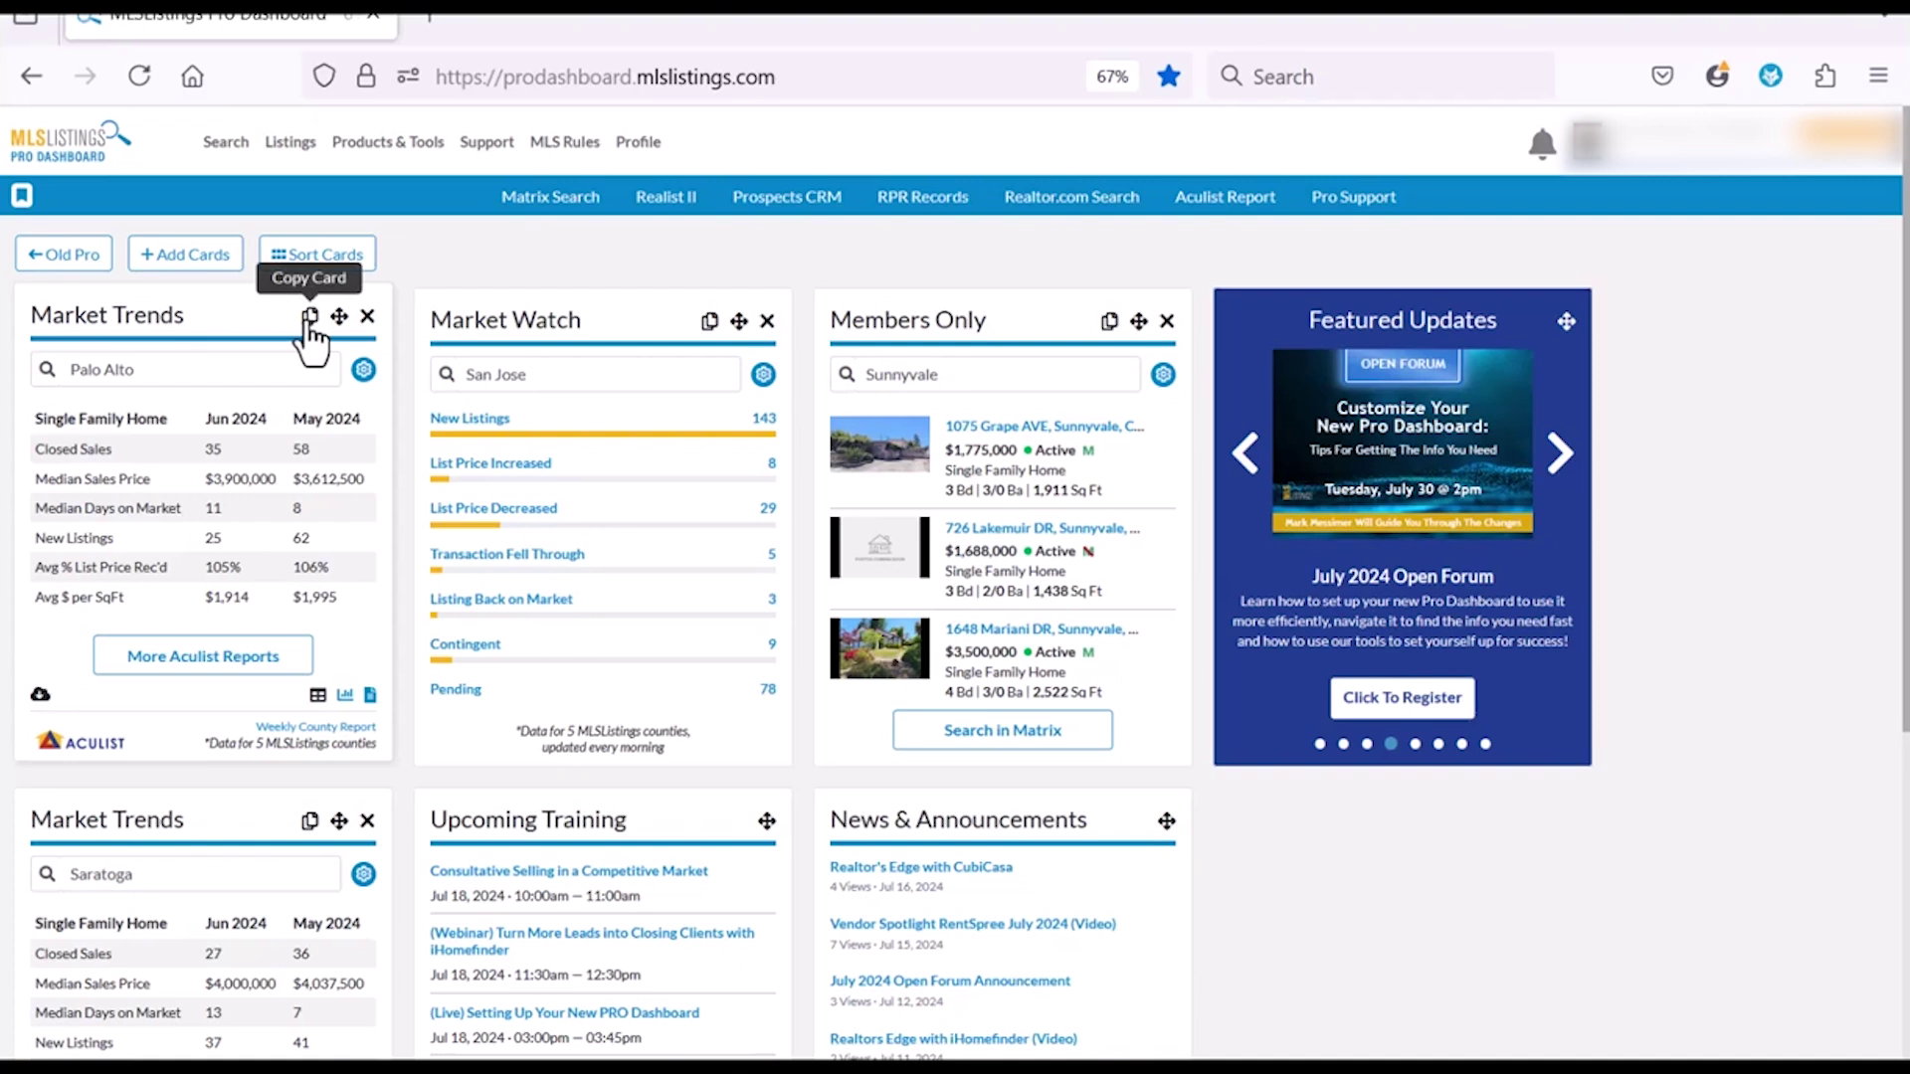
pyautogui.moveTo(338, 318); pyautogui.dragTo(732, 332)
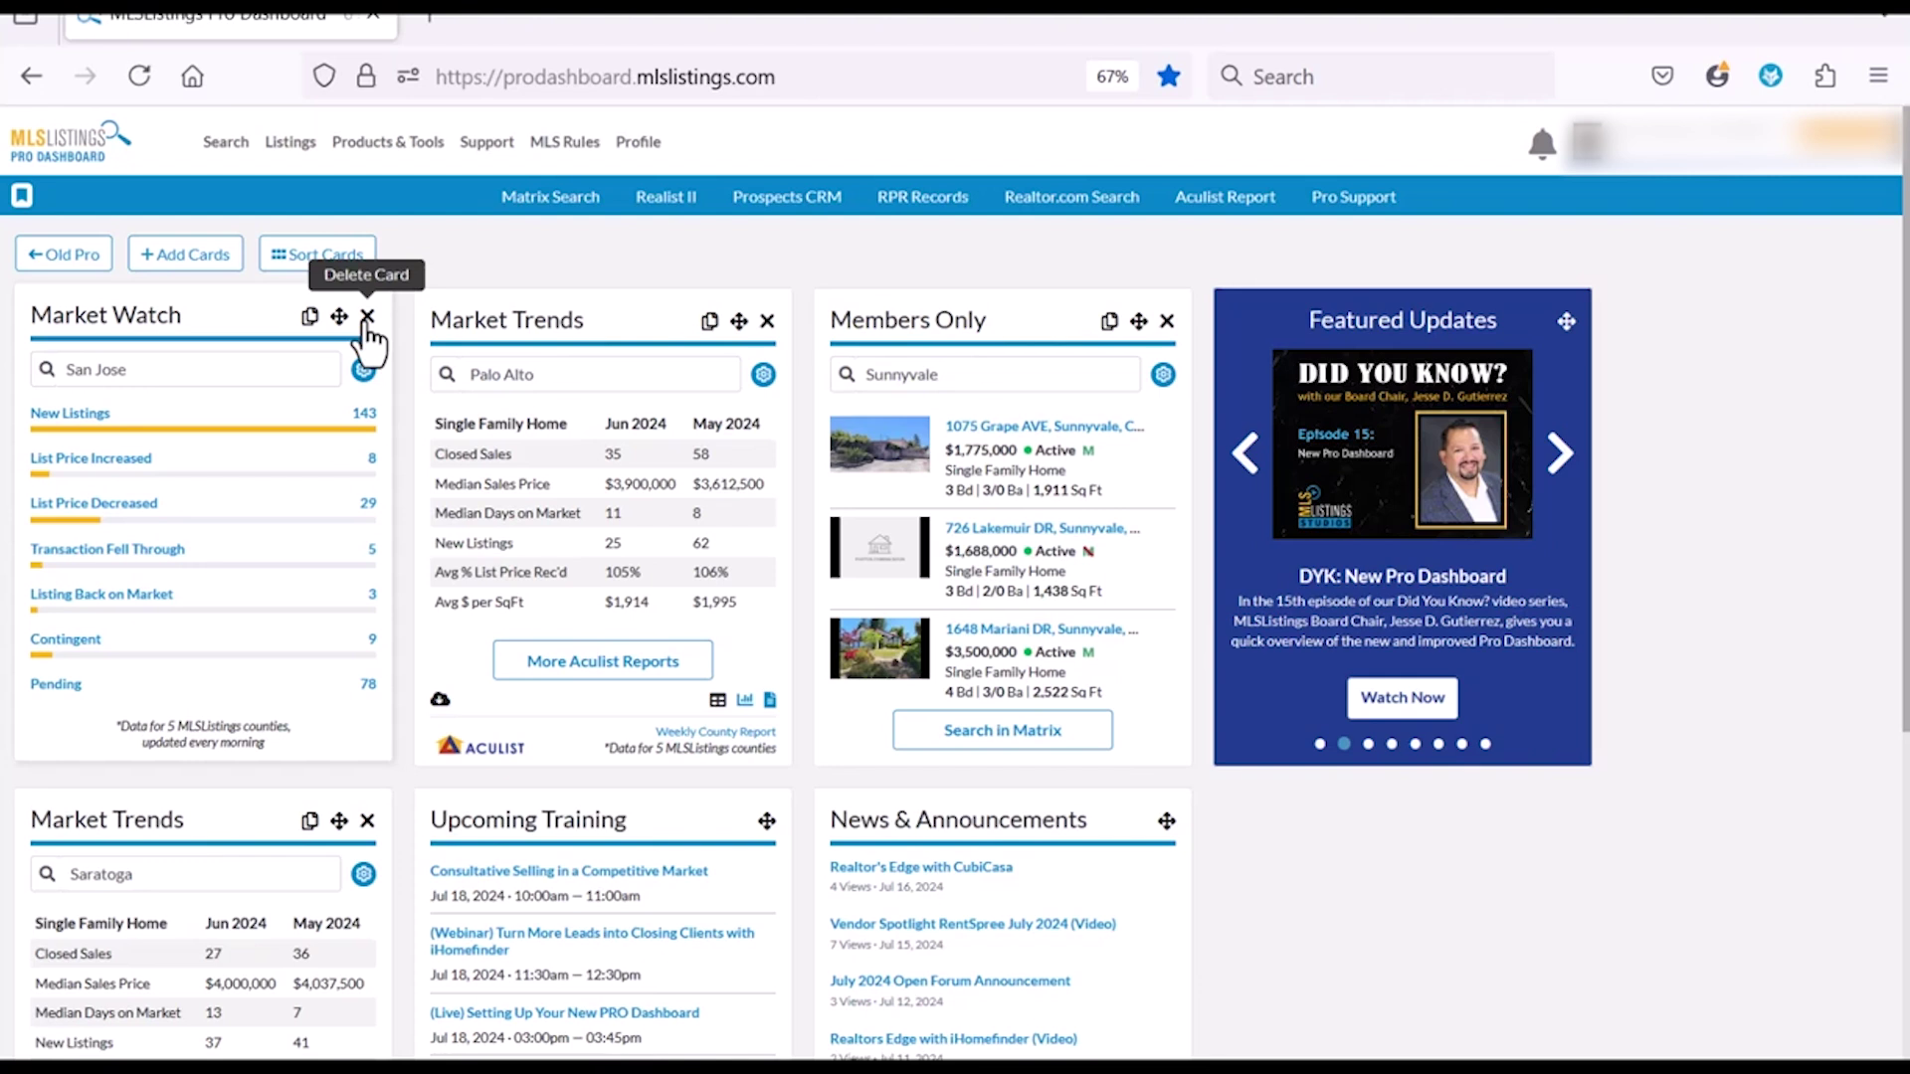
# - With Sort Cards, move Featured Updates from fourth to sixth place, after Upcoming Training
pyautogui.click(326, 280)
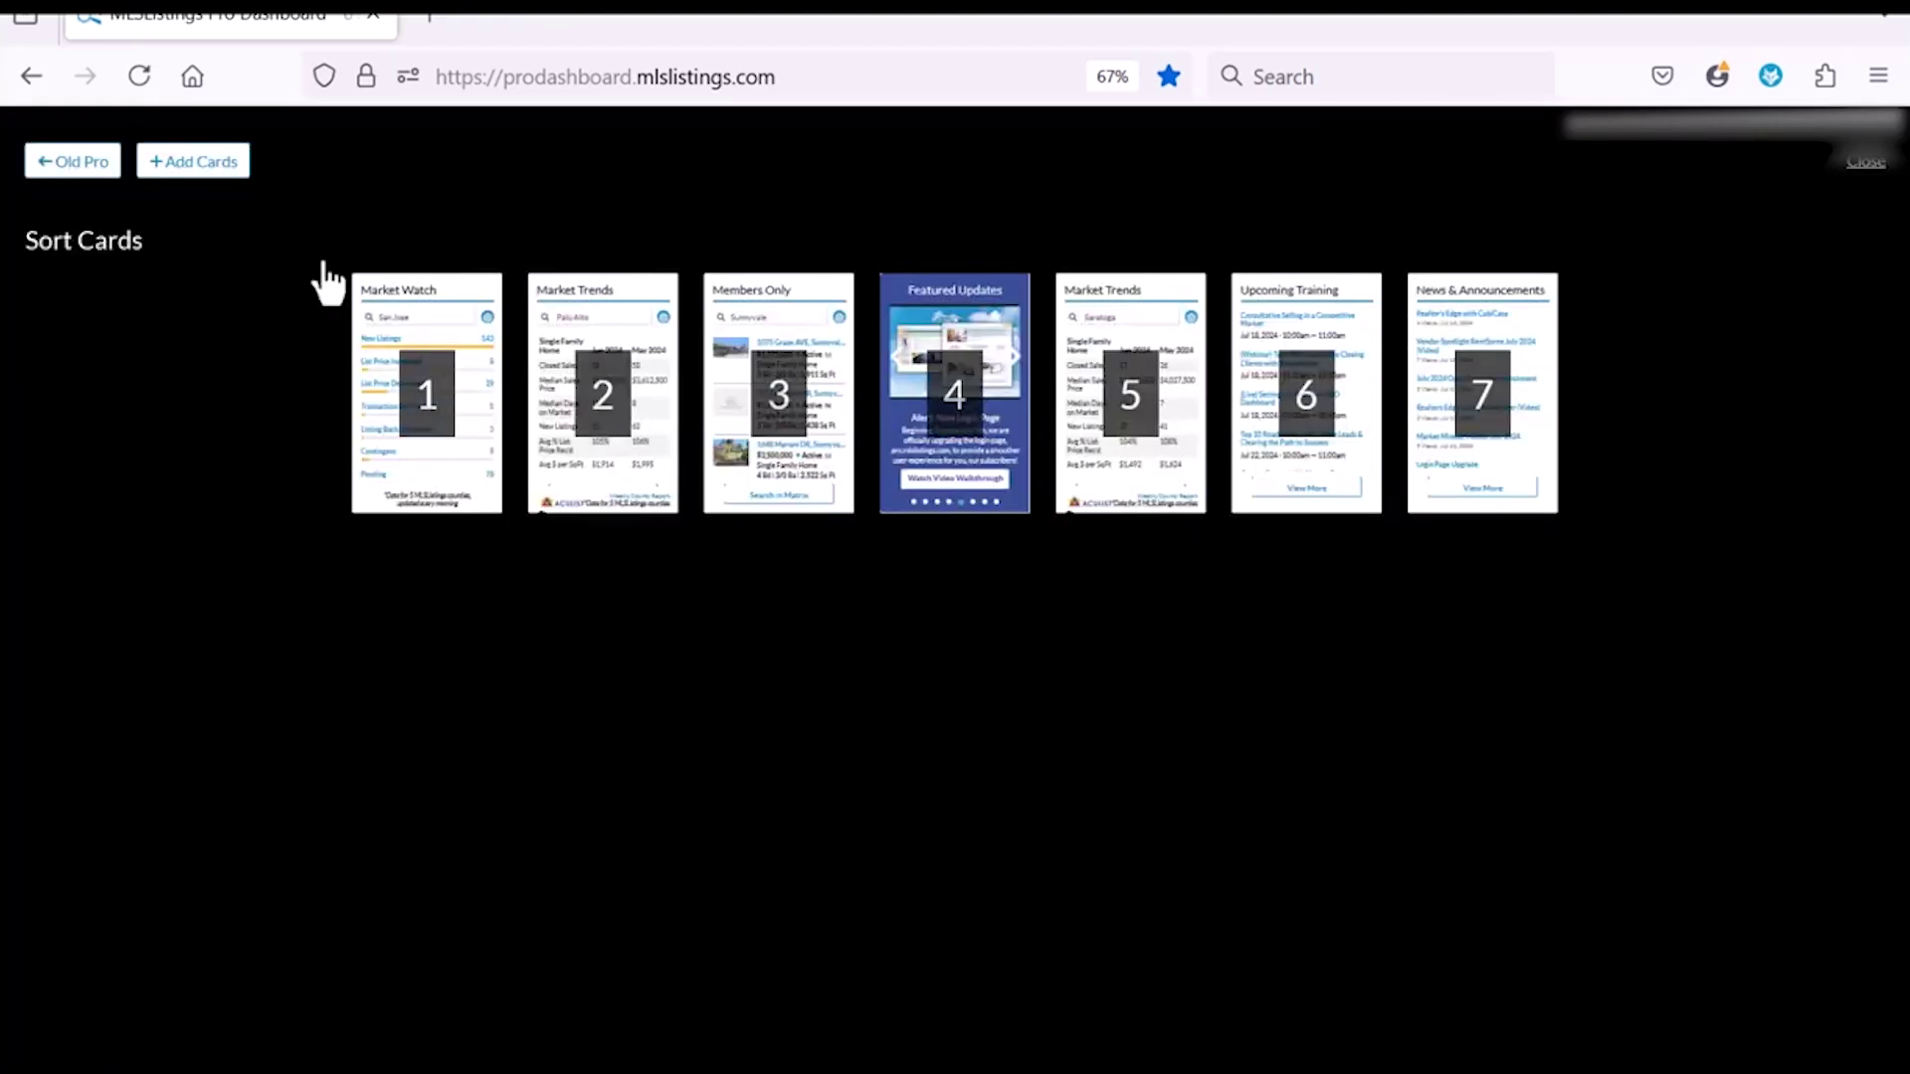
pyautogui.moveTo(928, 401); pyautogui.dragTo(1287, 379)
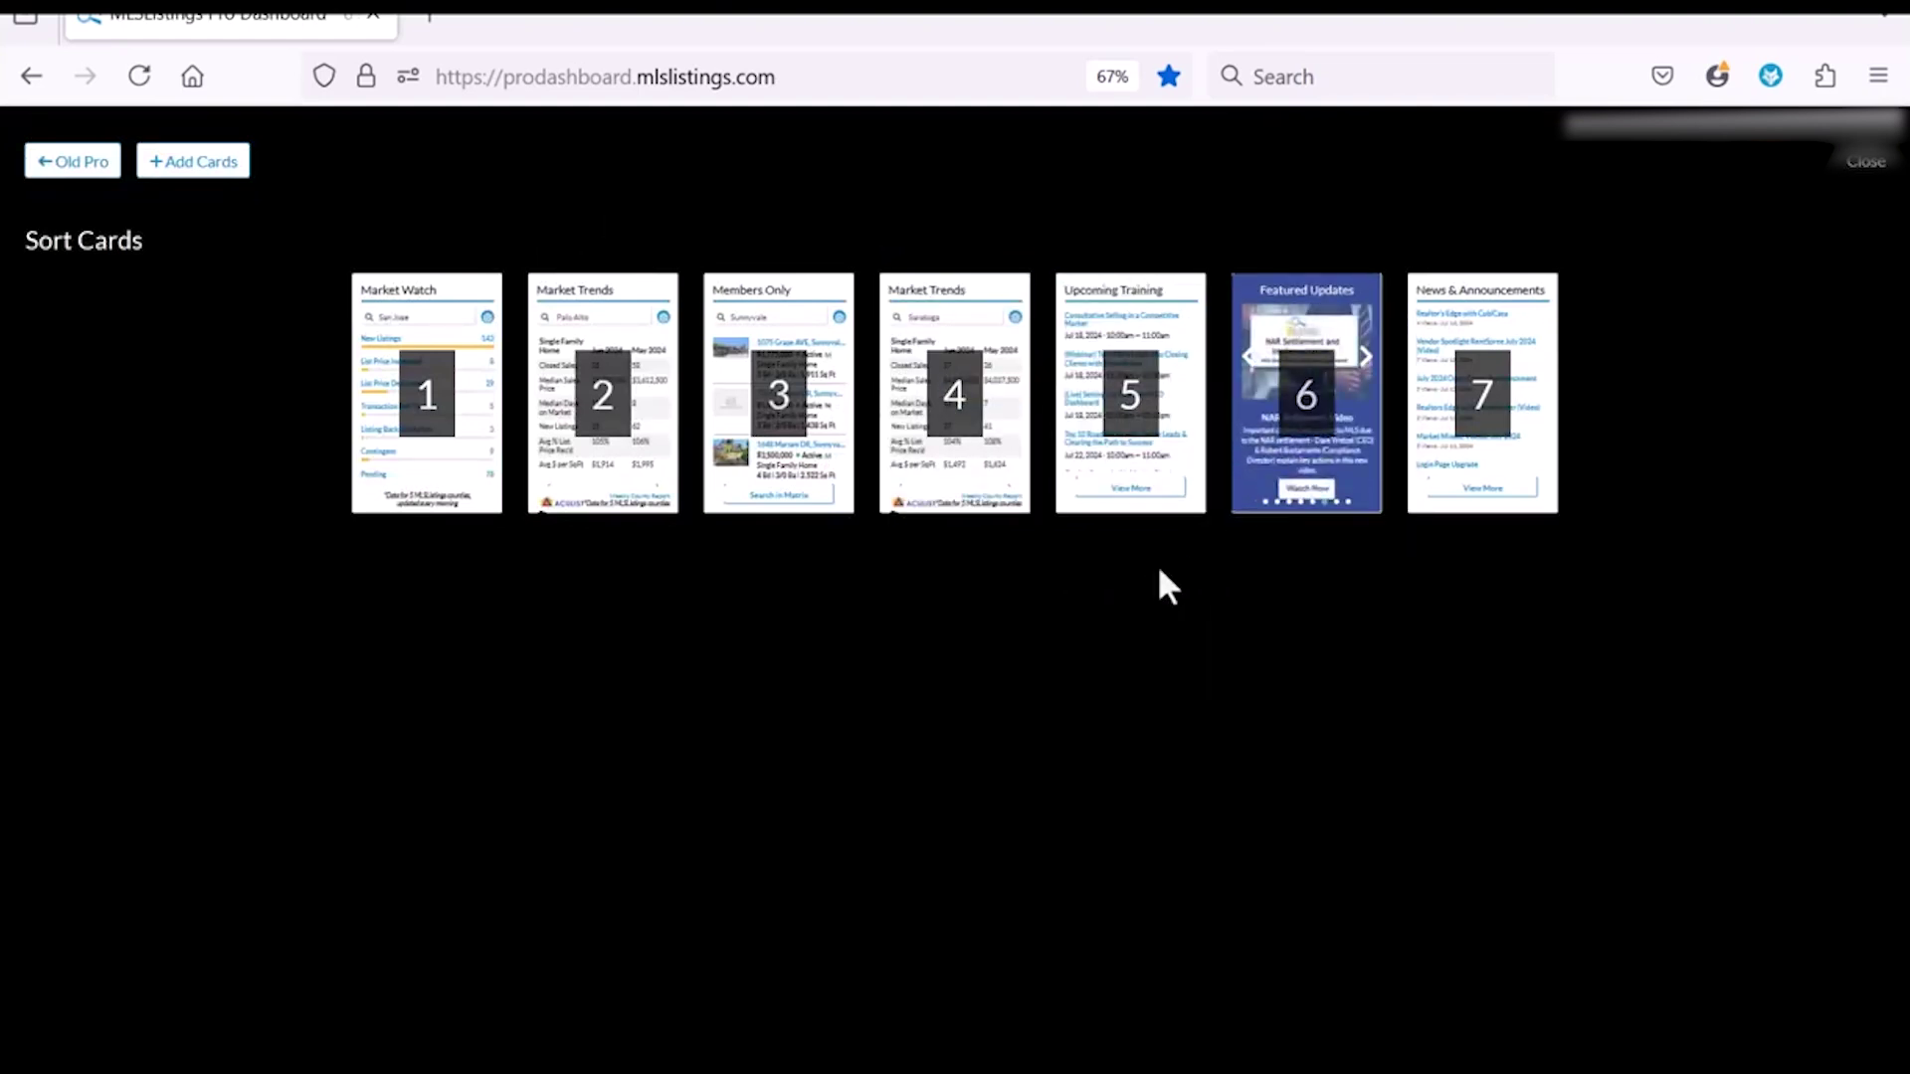
pyautogui.click(877, 627)
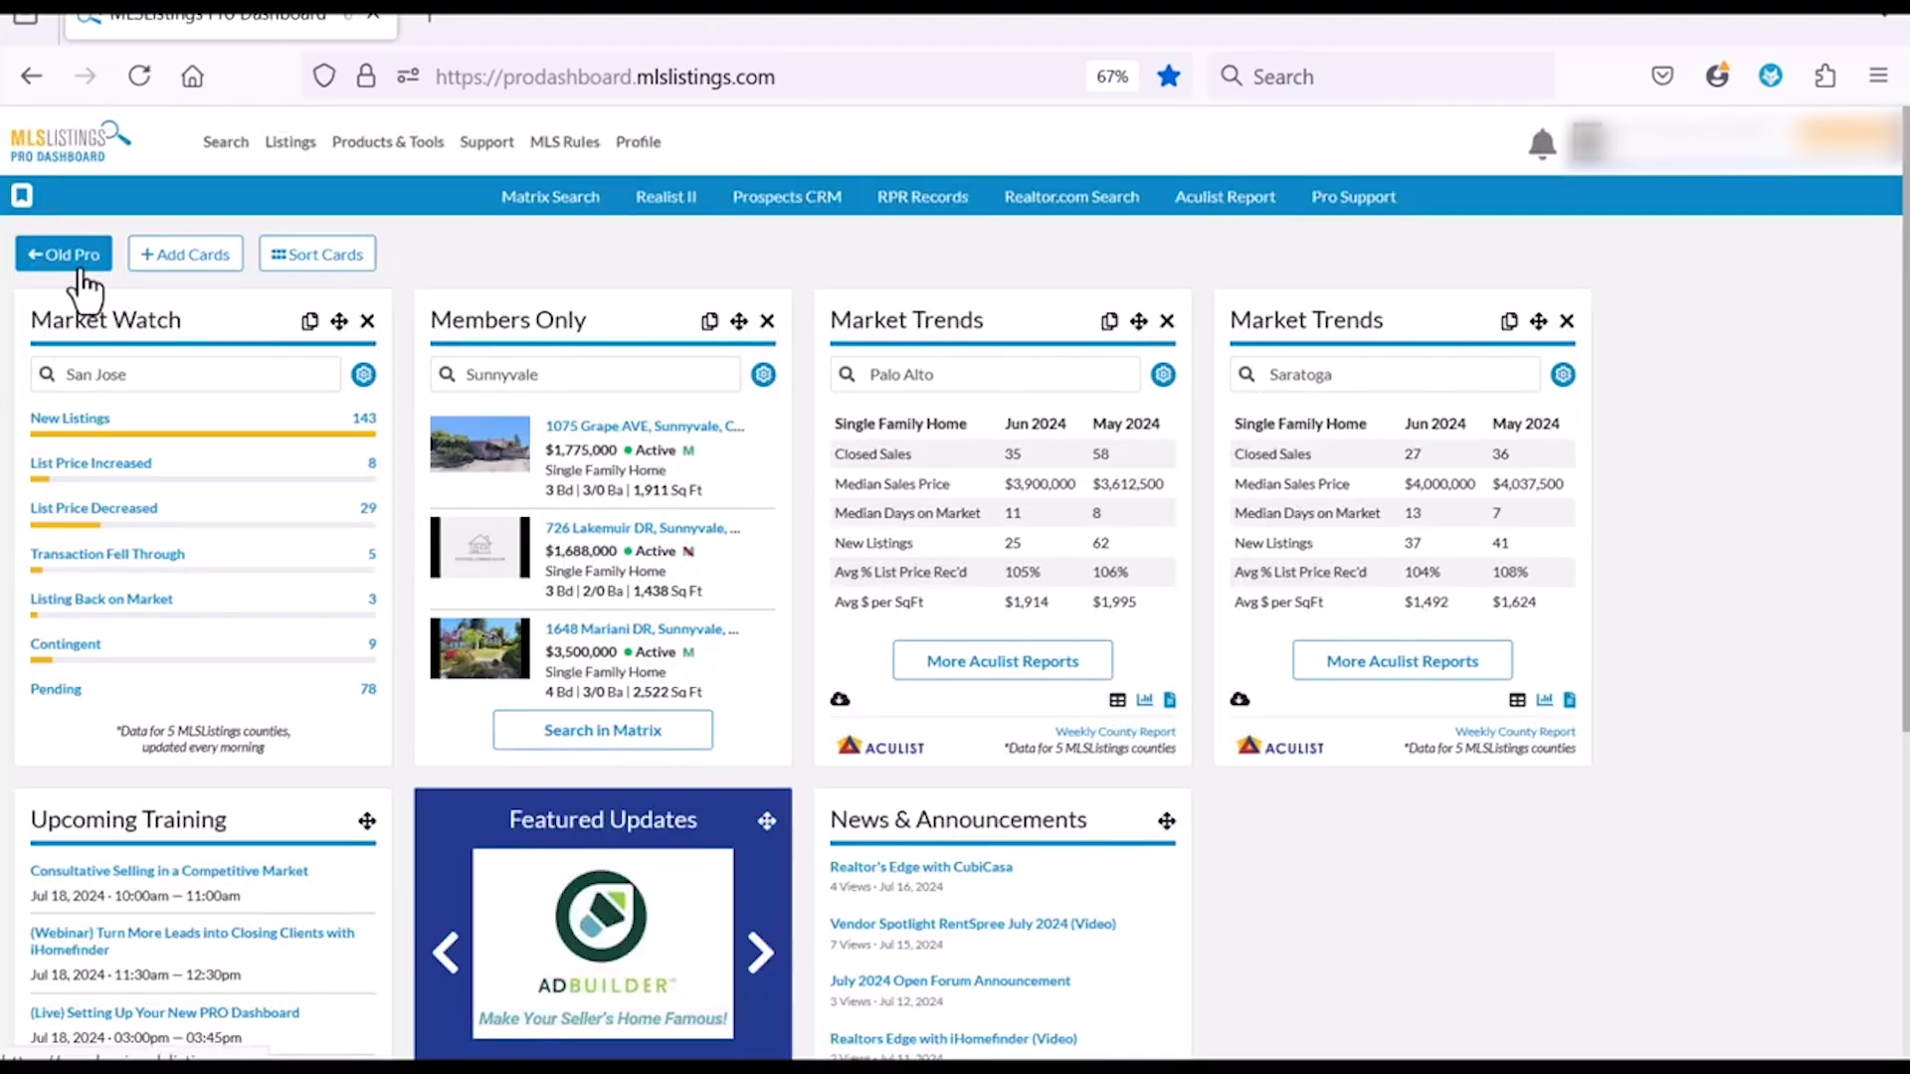